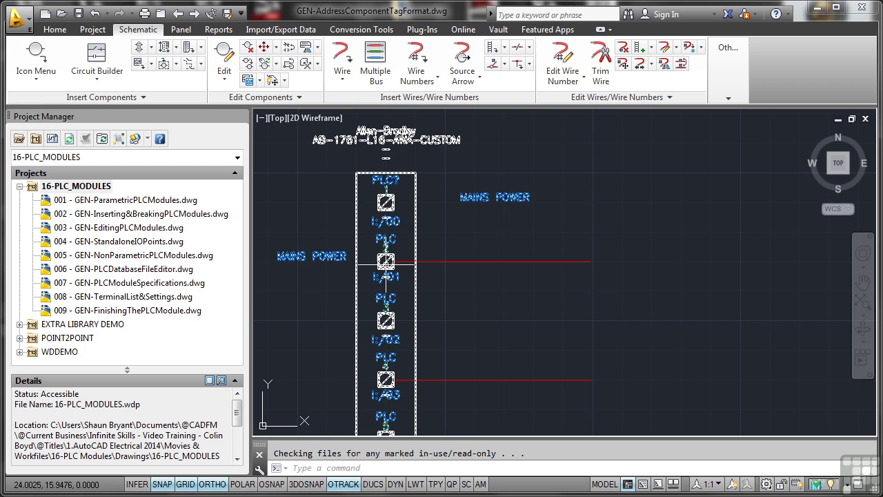
Check the component tag format and the PLC I/O address search option in the 16-PLC_MODULES project properties
mouse_move(386, 262)
click(83, 188)
right_click(83, 188)
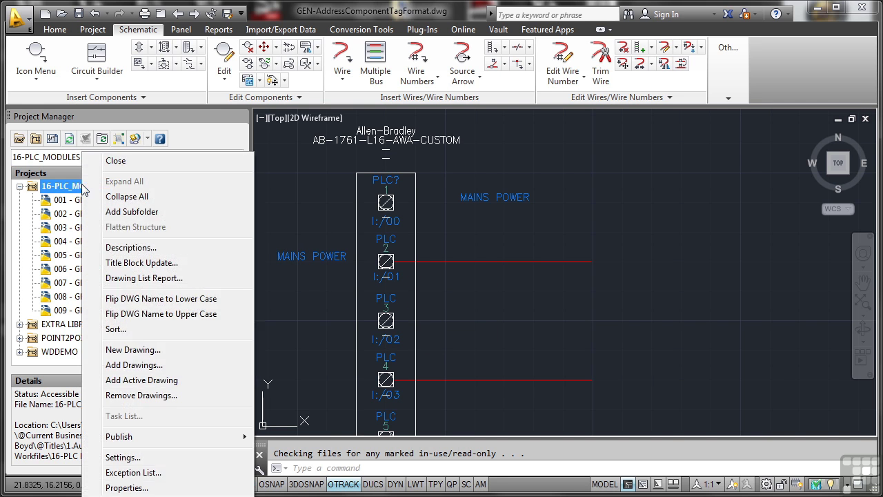
click(126, 488)
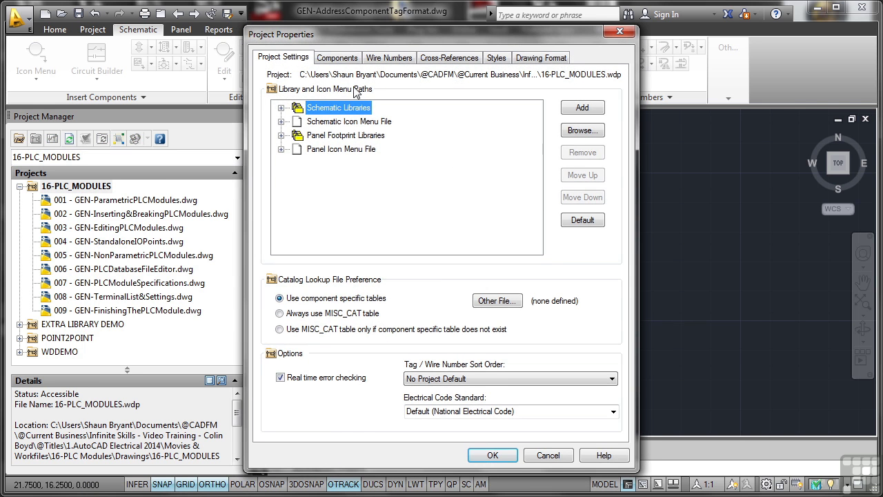
click(337, 58)
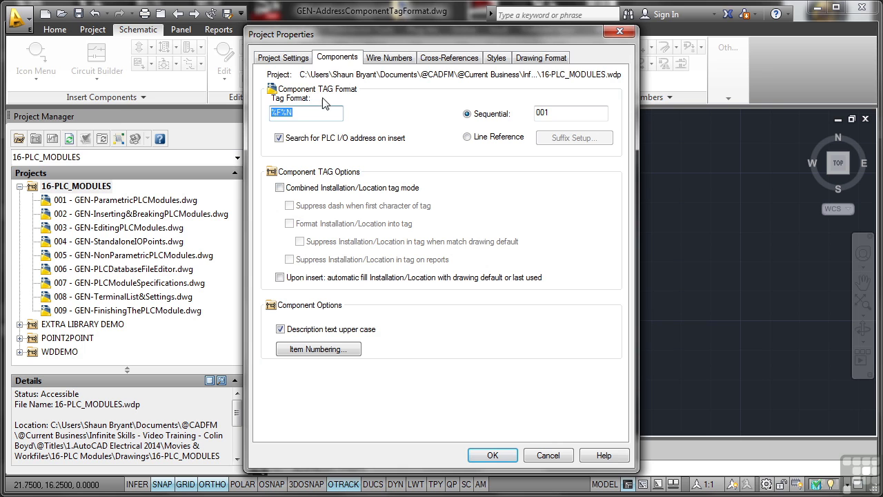
click(280, 141)
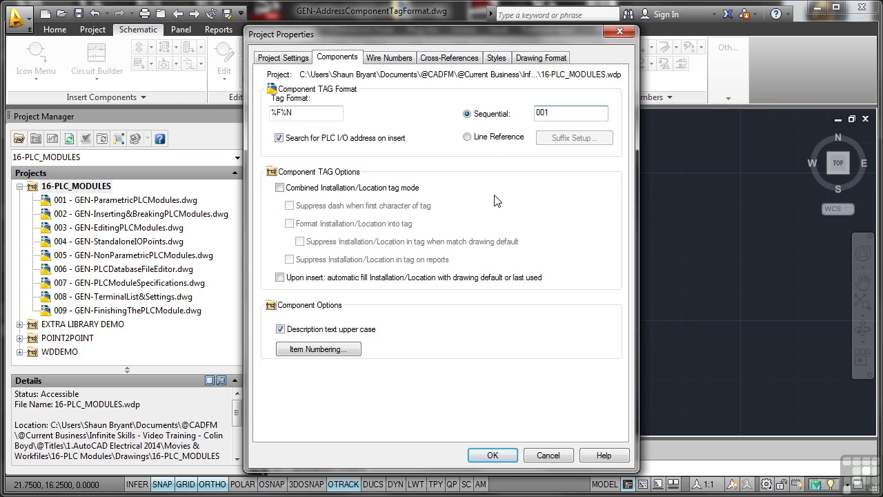
click(493, 455)
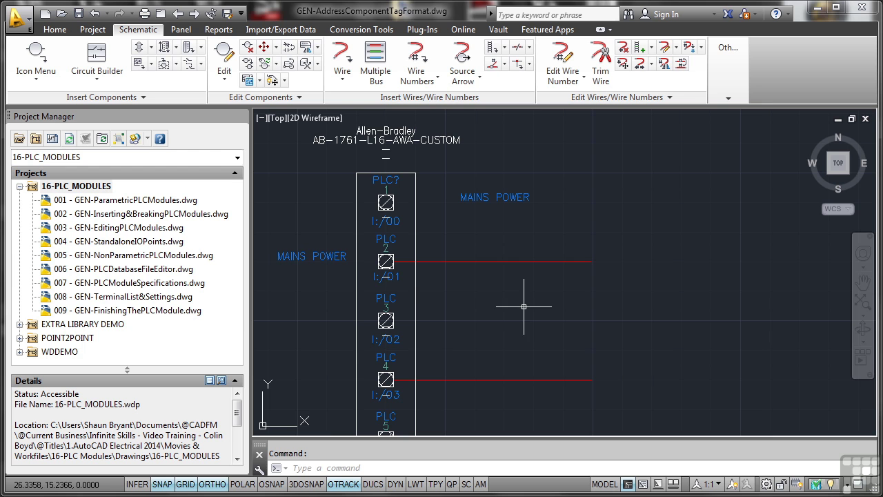
Add the active drawing to the 16-PLC_MODULES project and apply the project default values to its drawing settings
click(84, 188)
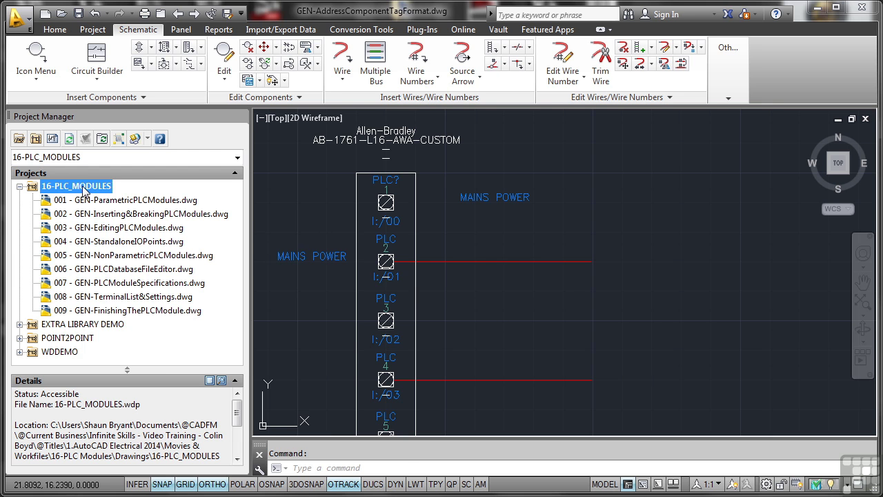
right_click(84, 188)
click(148, 379)
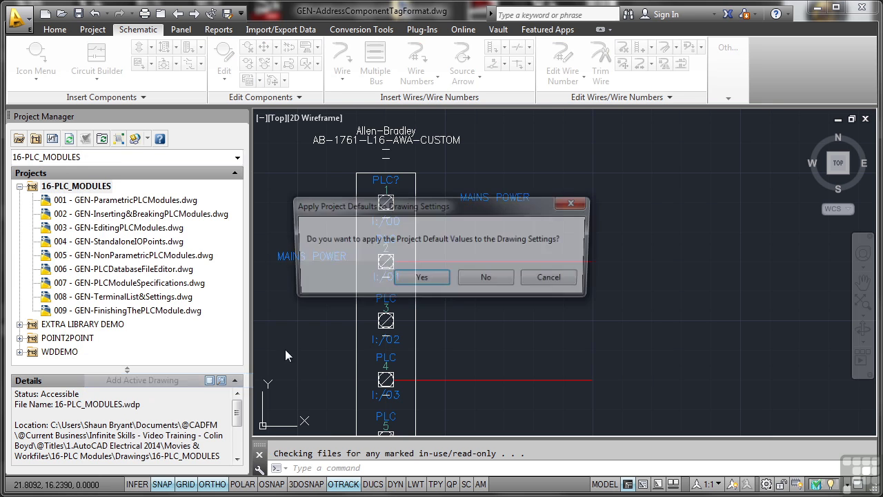
click(419, 281)
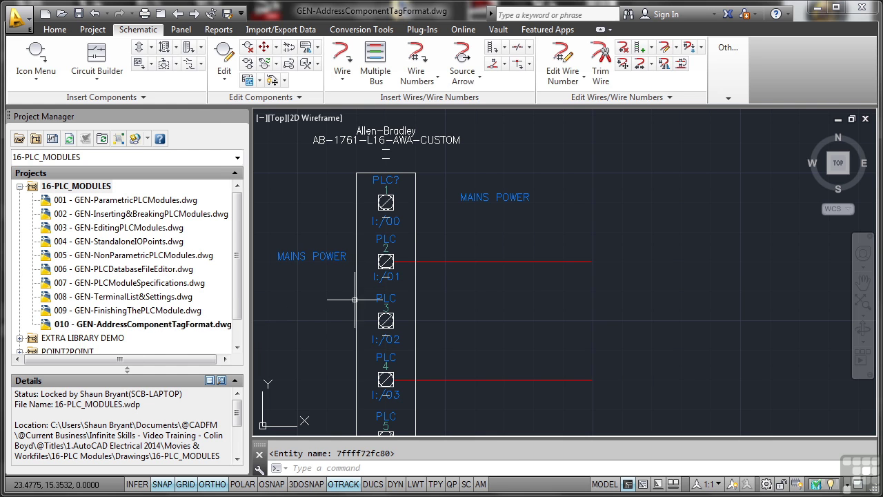
Insert a Push Button NO on each of the red wires at PLC inputs I:/01 and I:/03, accepting the address-based tags
click(38, 60)
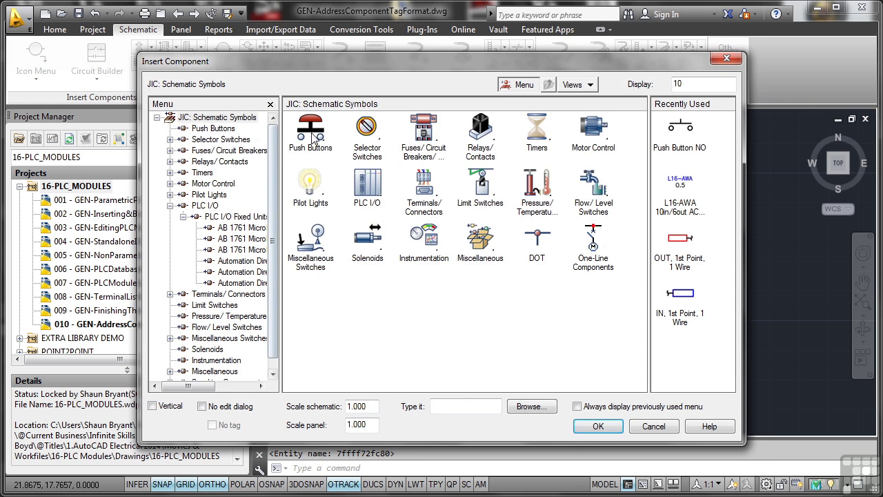
click(315, 138)
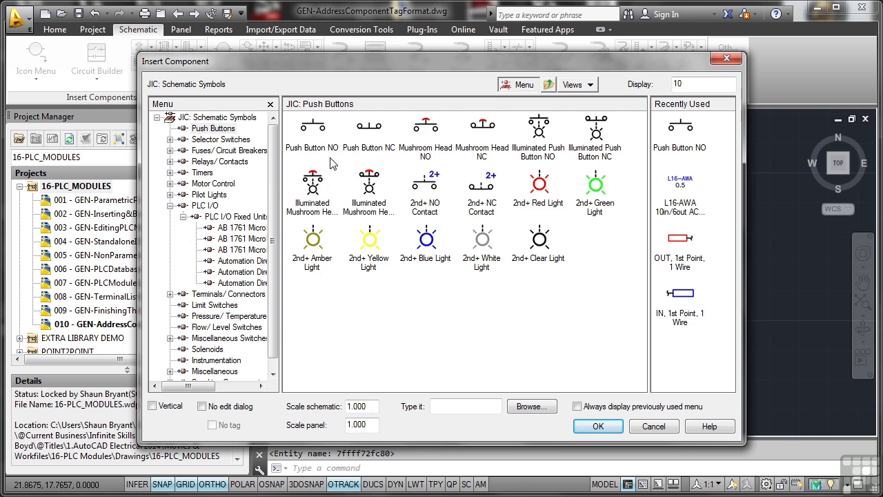
click(314, 135)
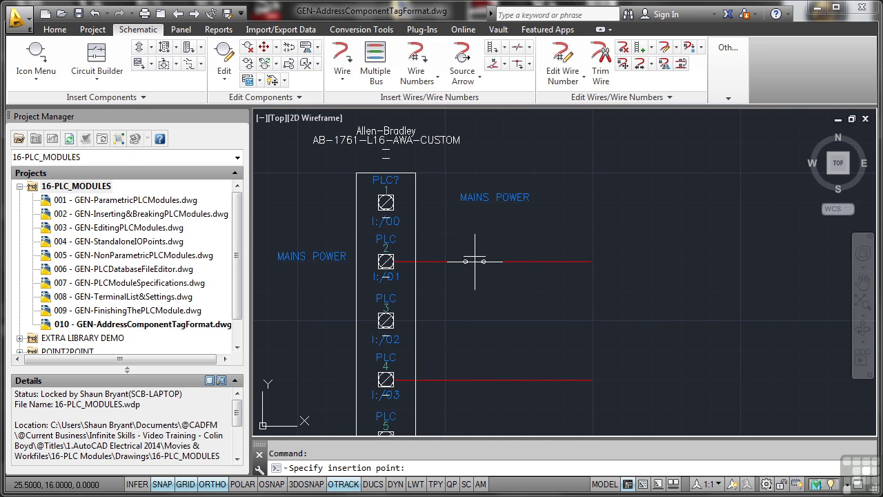
click(461, 261)
scroll(461, 263, down, 2)
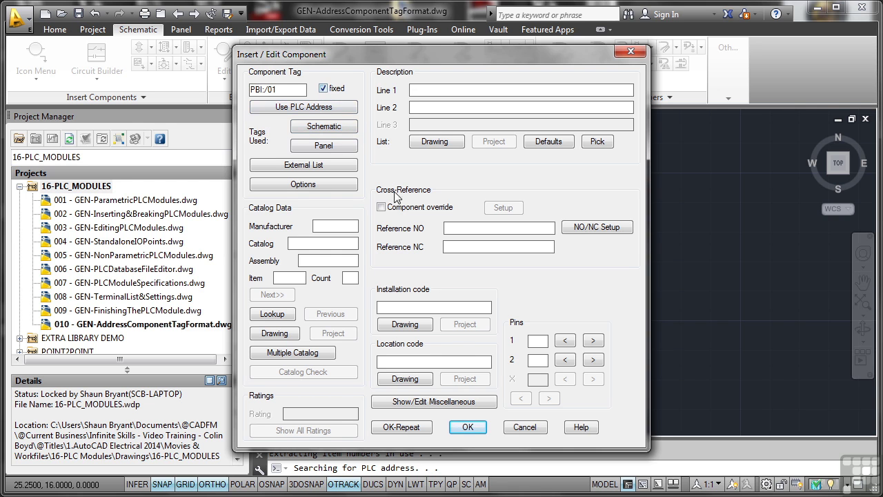
click(423, 428)
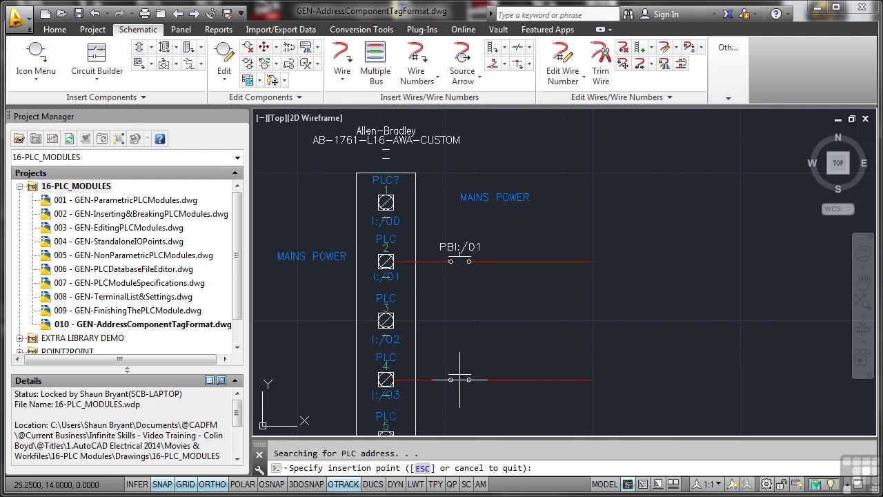
click(460, 379)
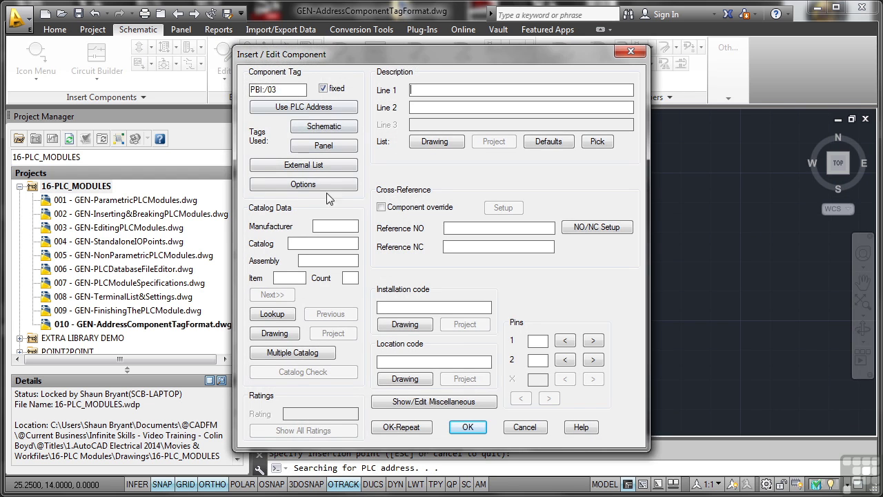
click(468, 428)
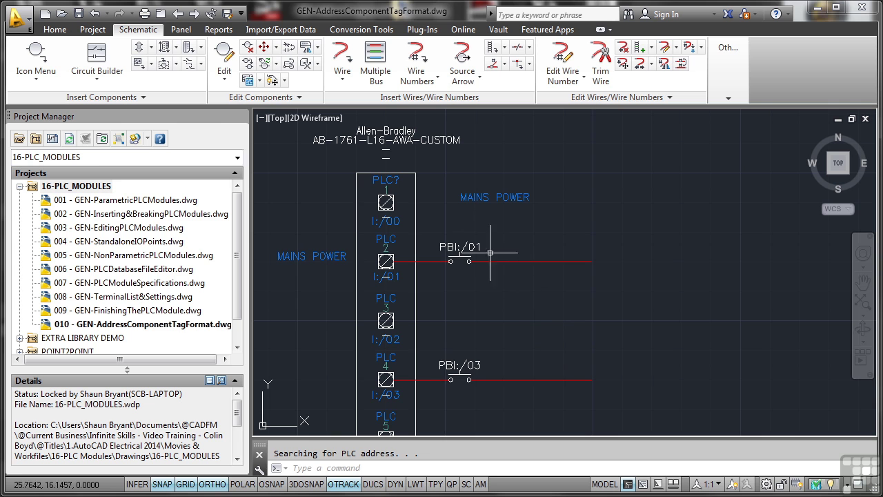
Review the component tag and PLC address options of the push button on the I:/01 wire
click(460, 256)
right_click(460, 252)
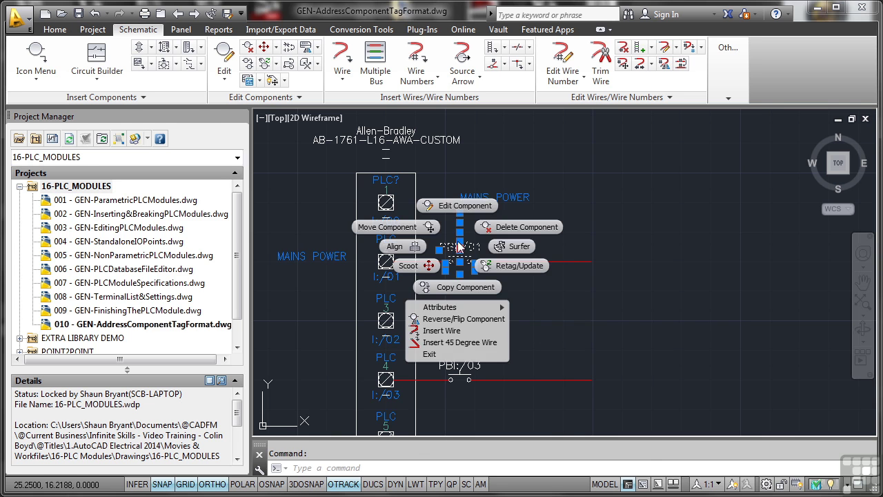
key(Escape)
scroll(563, 273, down, 2)
double_click(579, 196)
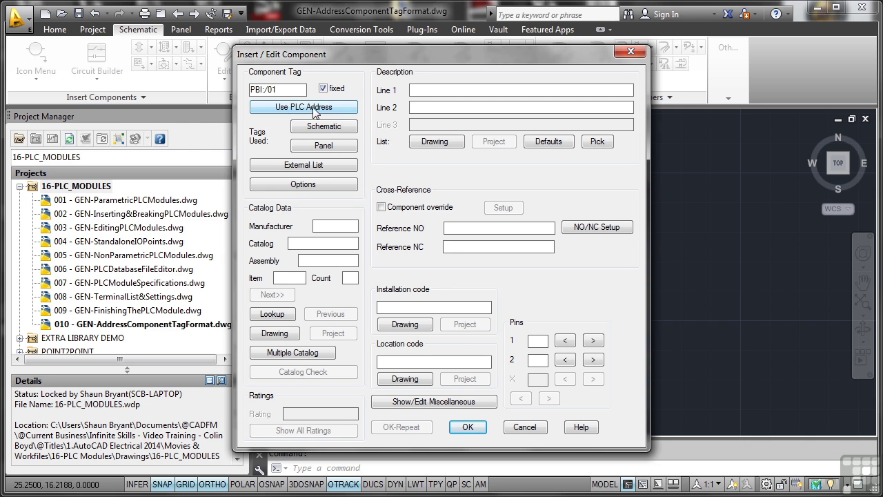
click(468, 428)
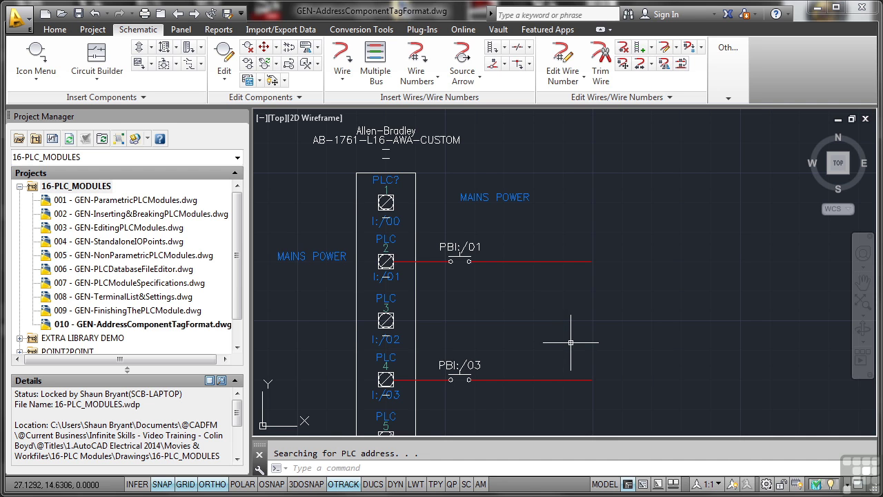
Turn off Search for PLC I/O address on insert in the 16-PLC_MODULES project's component properties
click(94, 191)
right_click(95, 191)
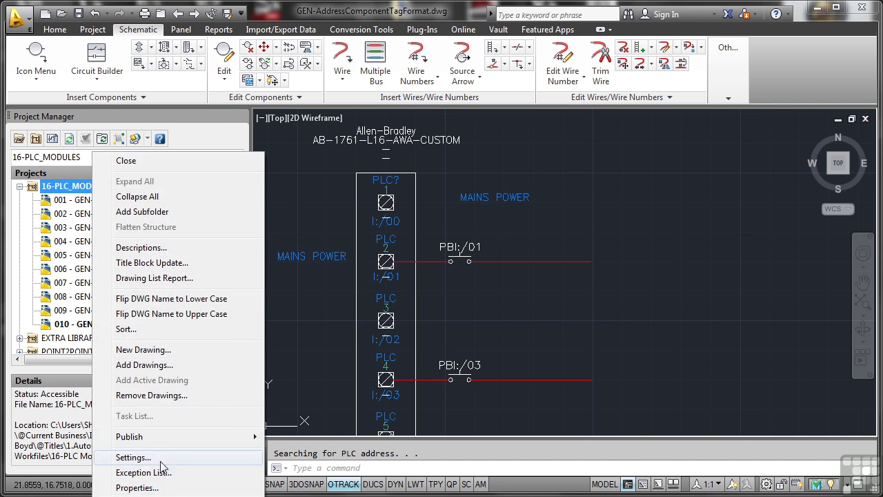
click(137, 488)
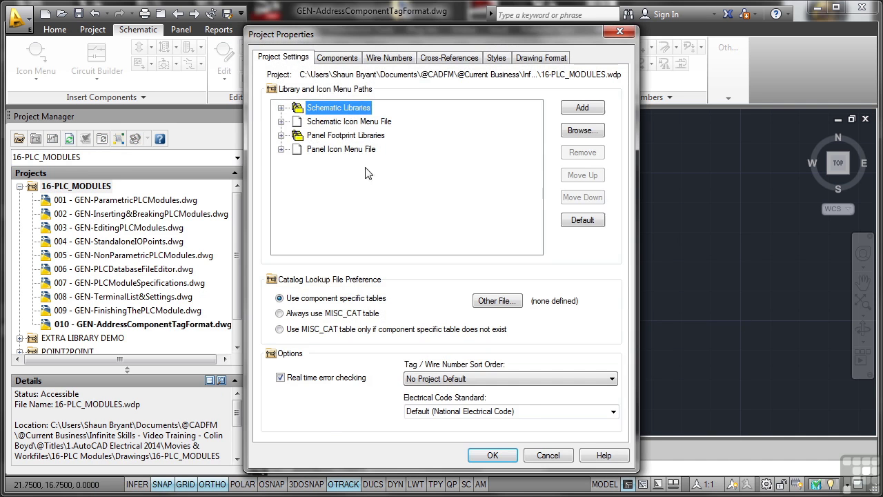
click(341, 58)
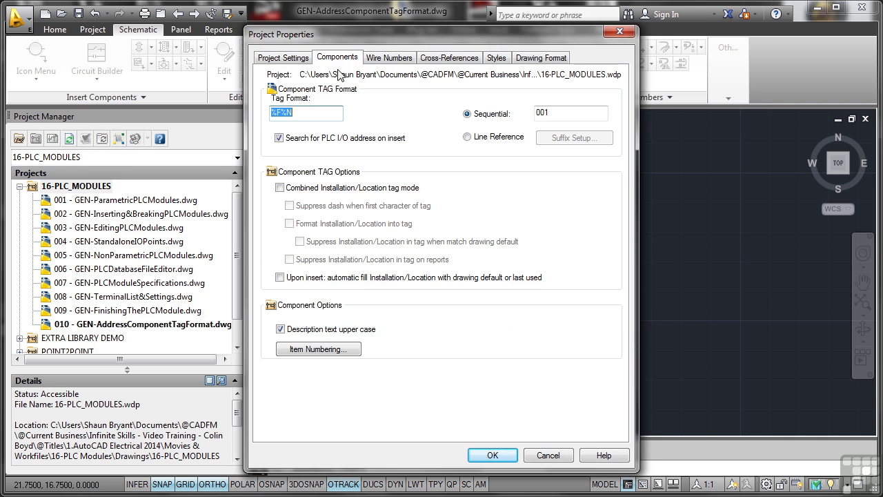
click(280, 138)
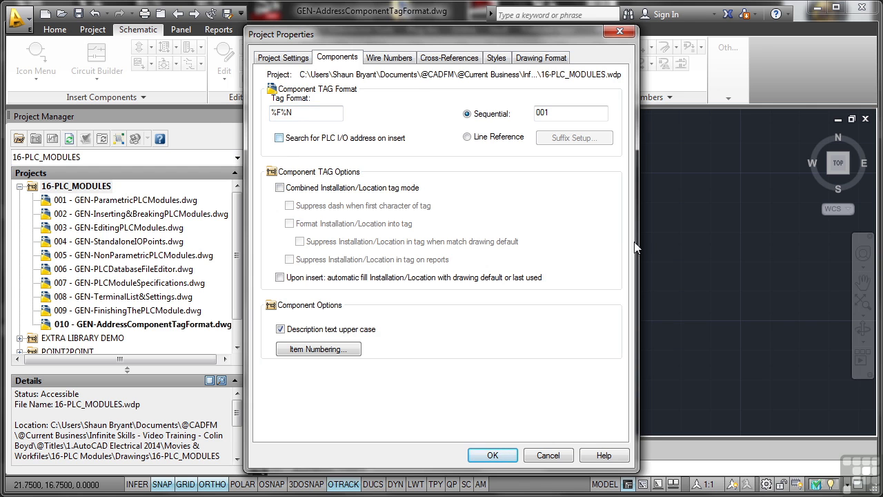
click(501, 459)
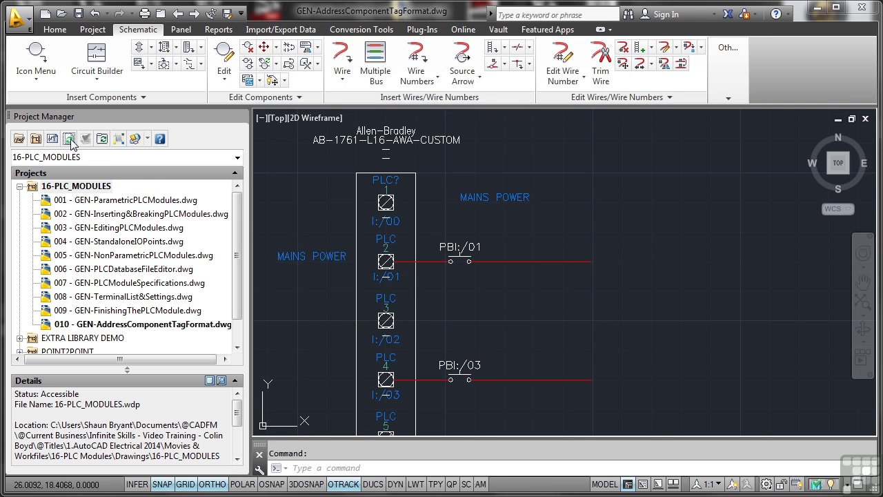
Insert a second Push Button NO on the I:/01 wire, to the right of the existing one, accepting the suggested tag
click(36, 55)
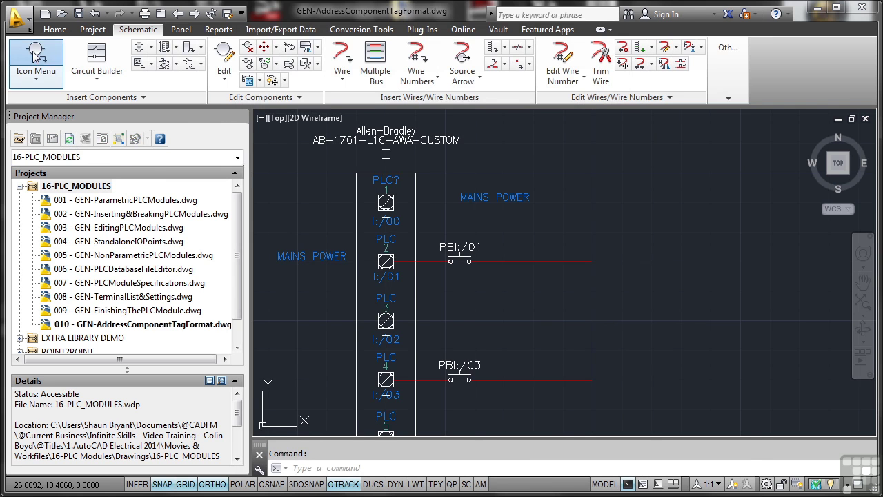
click(307, 135)
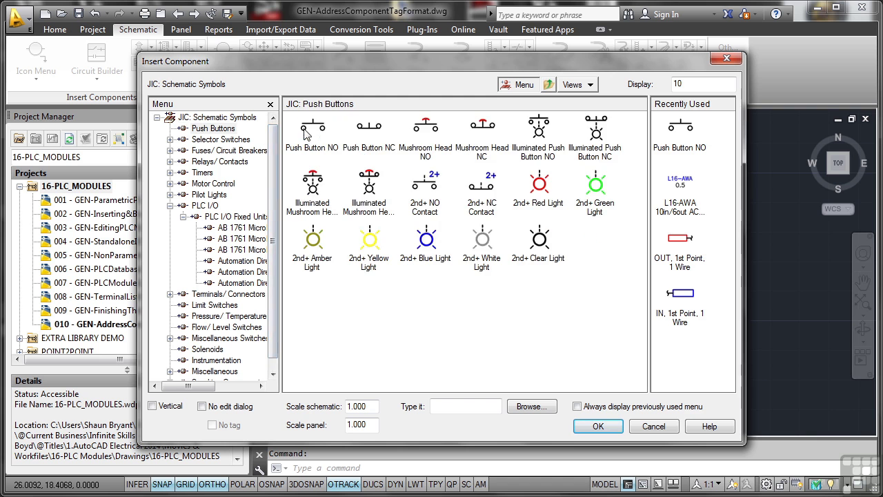
click(329, 136)
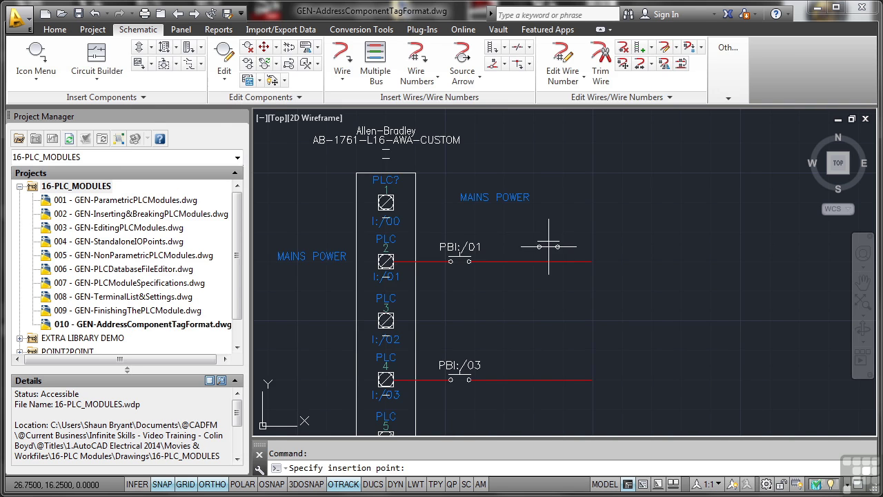
click(549, 261)
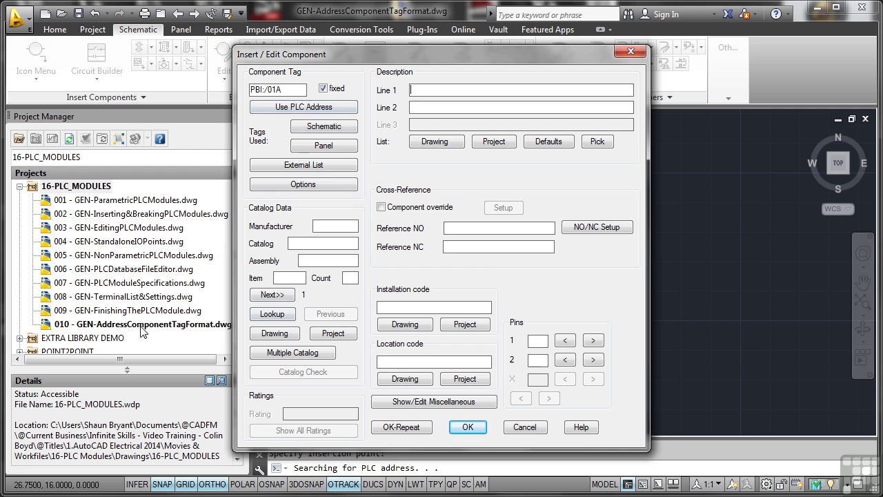
click(467, 427)
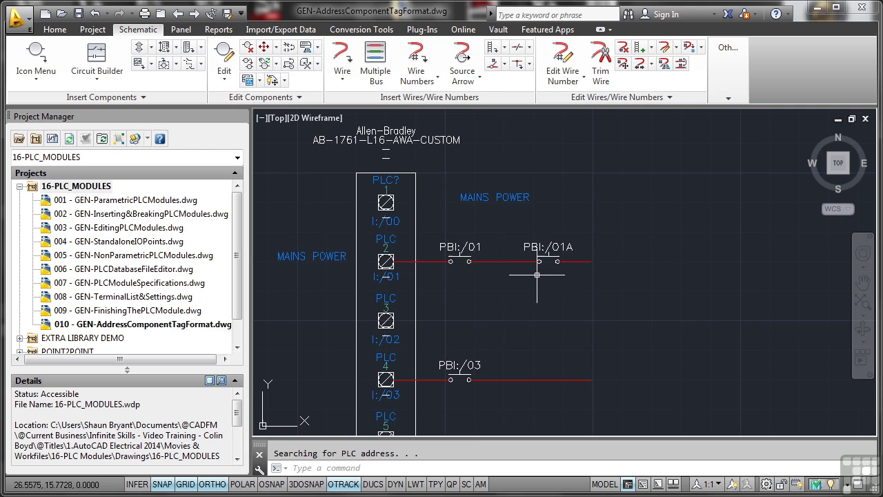